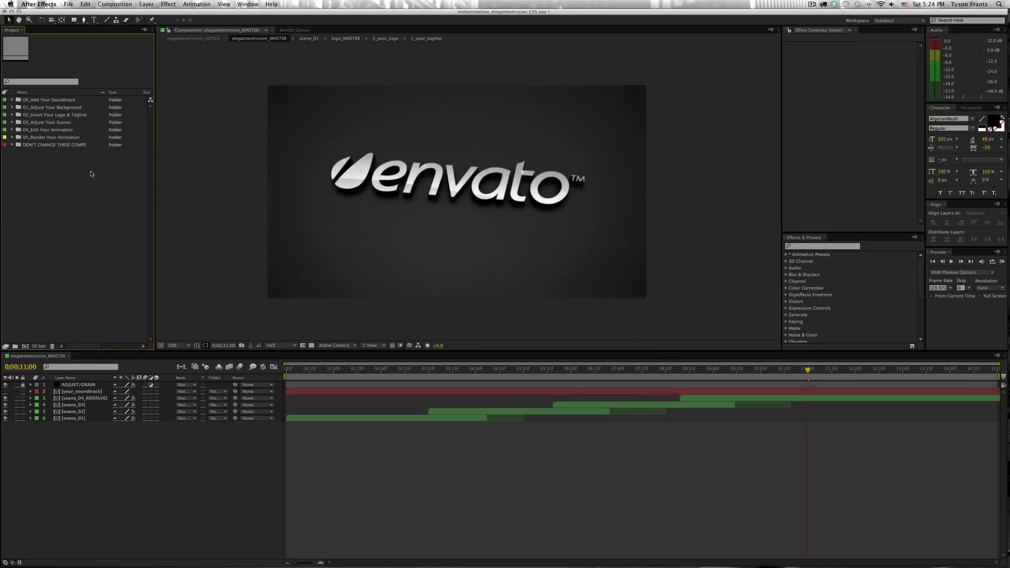
Step: Open the File menu to reach the Import submenu
click(68, 4)
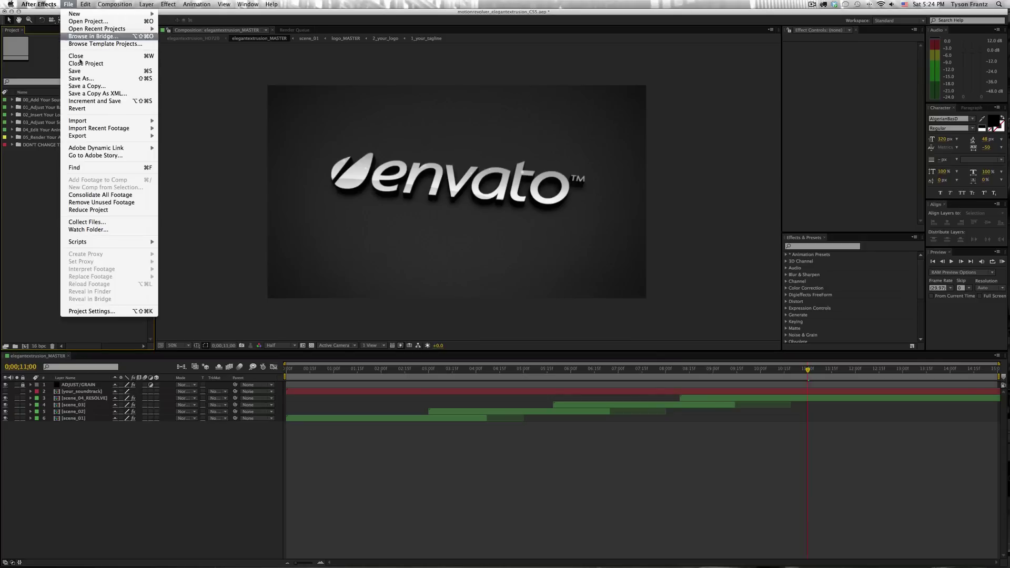
mouse_move(92, 122)
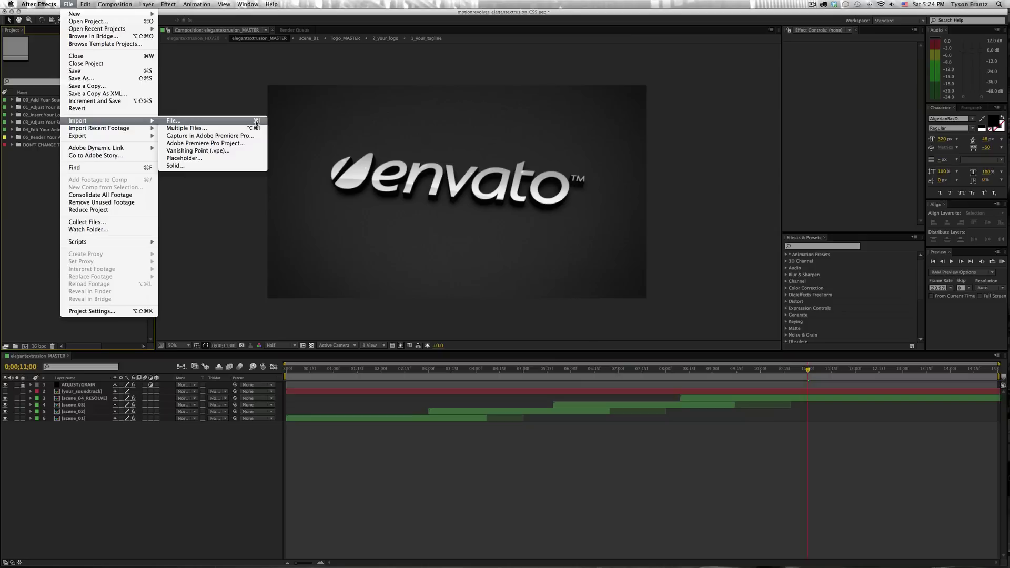
click(257, 86)
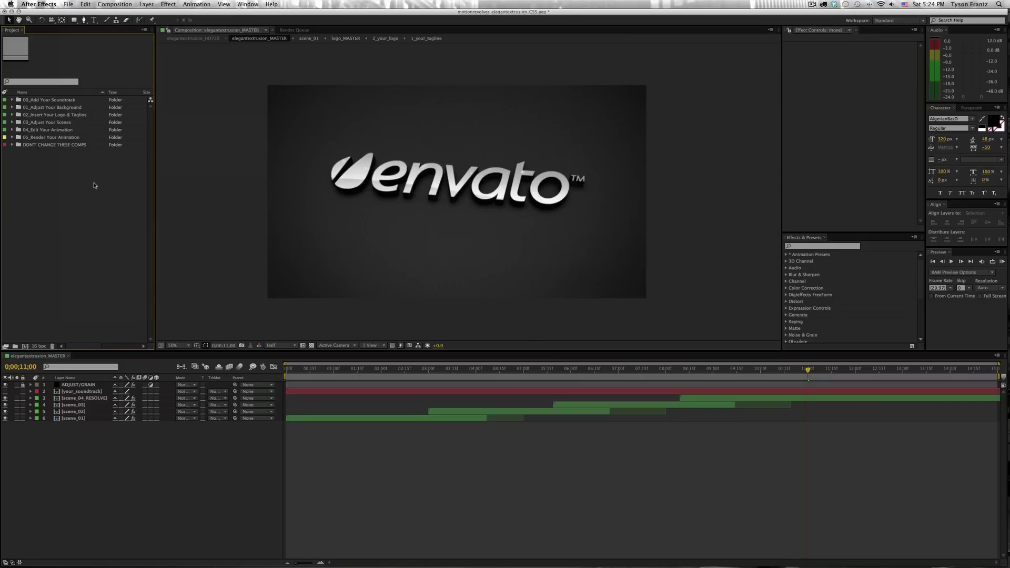
click(69, 4)
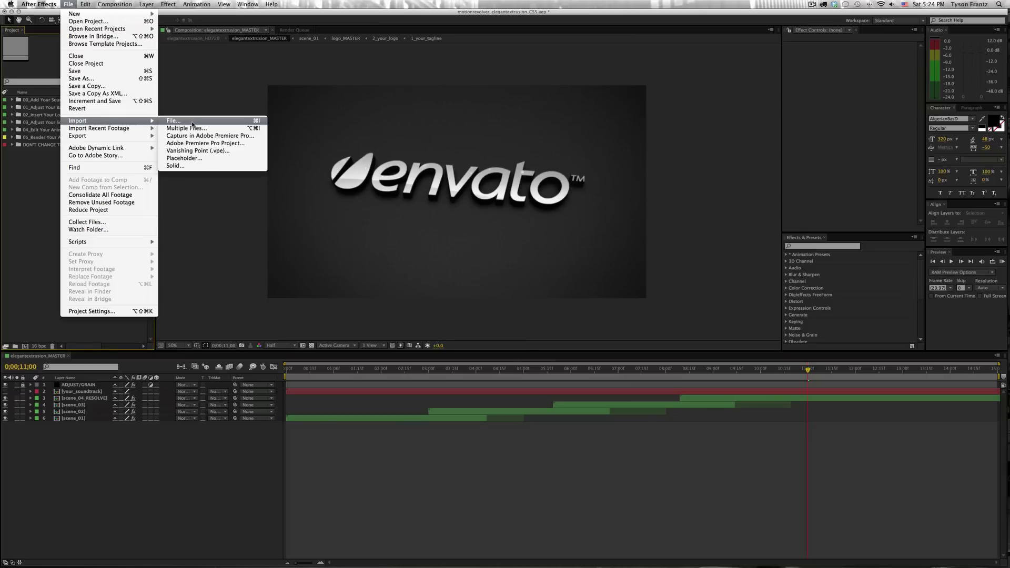
Step: Import a single file, choosing mr_logo_white_stacked.ai from the MR Logos folder
click(192, 125)
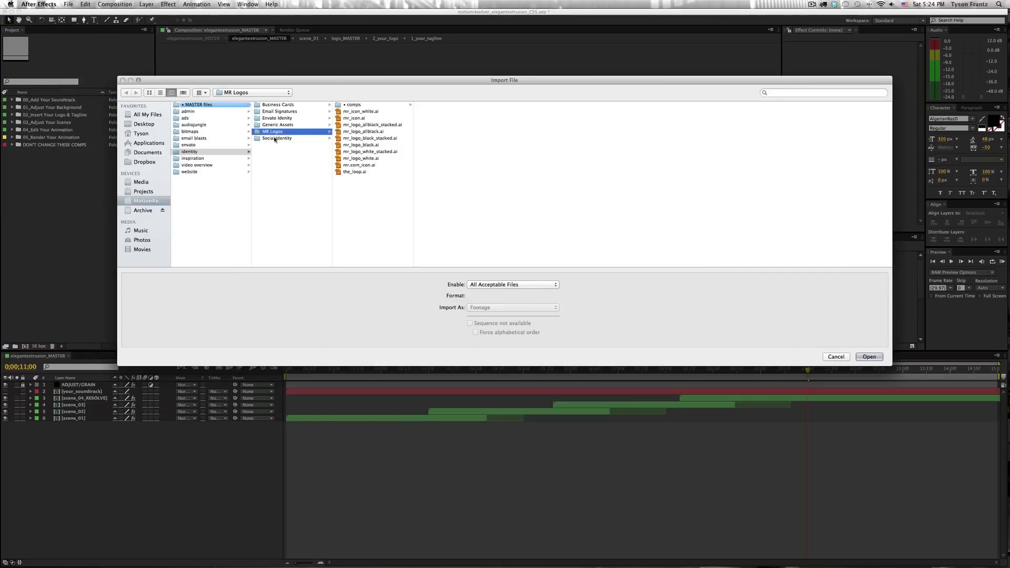
click(275, 138)
click(274, 131)
click(370, 145)
click(373, 152)
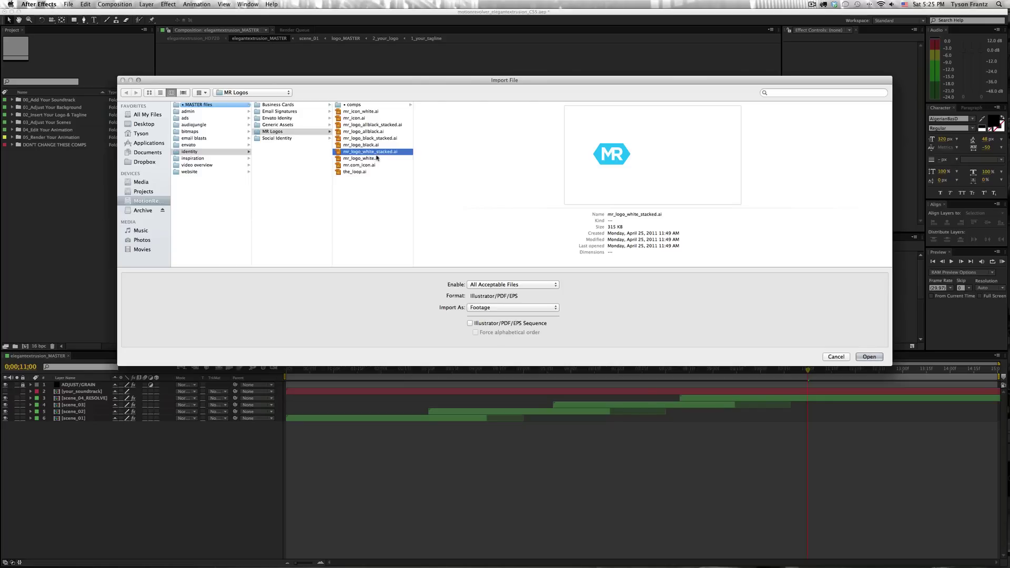
click(375, 146)
click(375, 152)
Step: Confirm the logo import and close the elegantextrusion_MASTER composition with Cmd+W
key(Return)
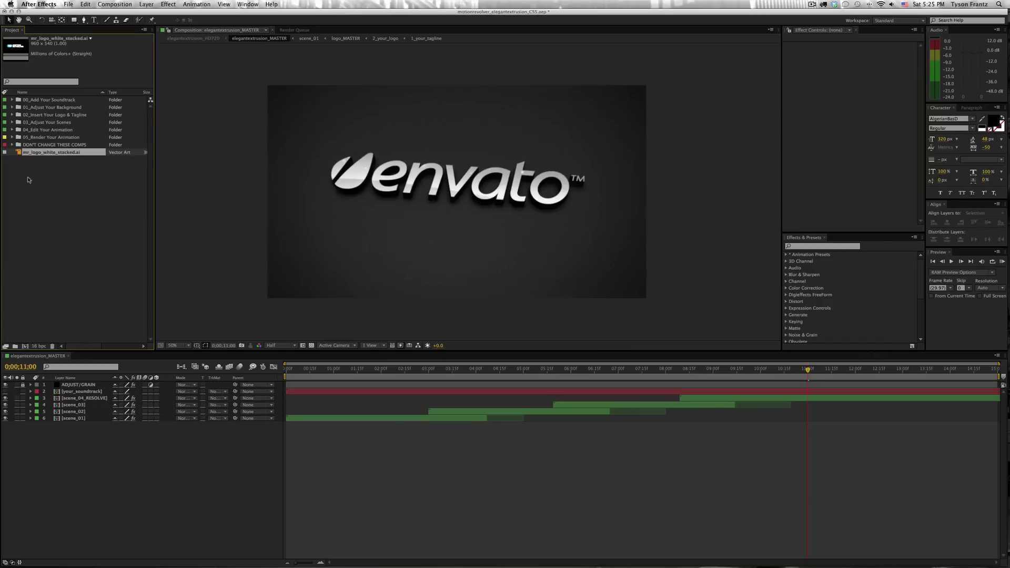
click(43, 181)
click(64, 152)
click(65, 168)
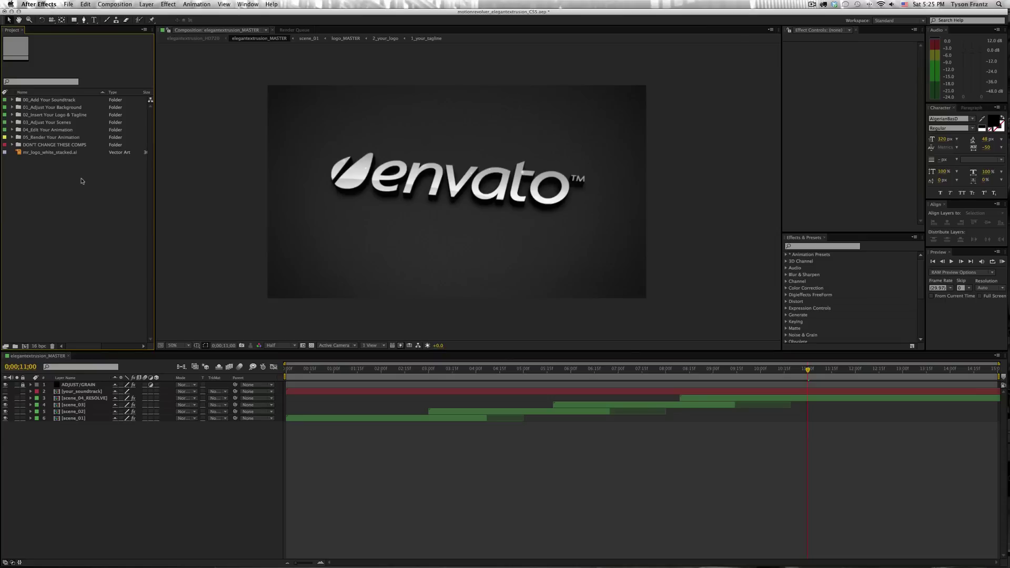
click(162, 368)
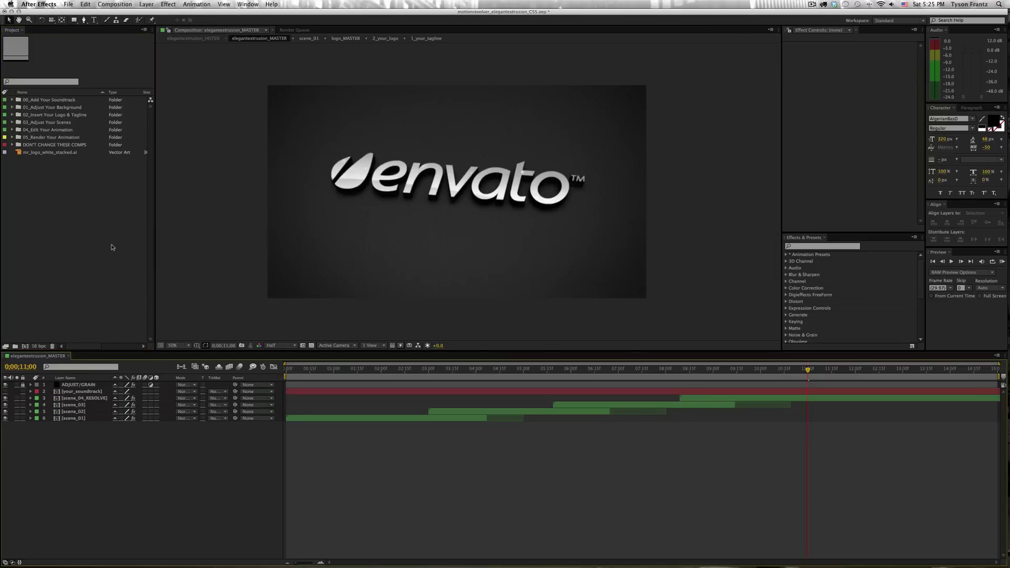
key(super+w)
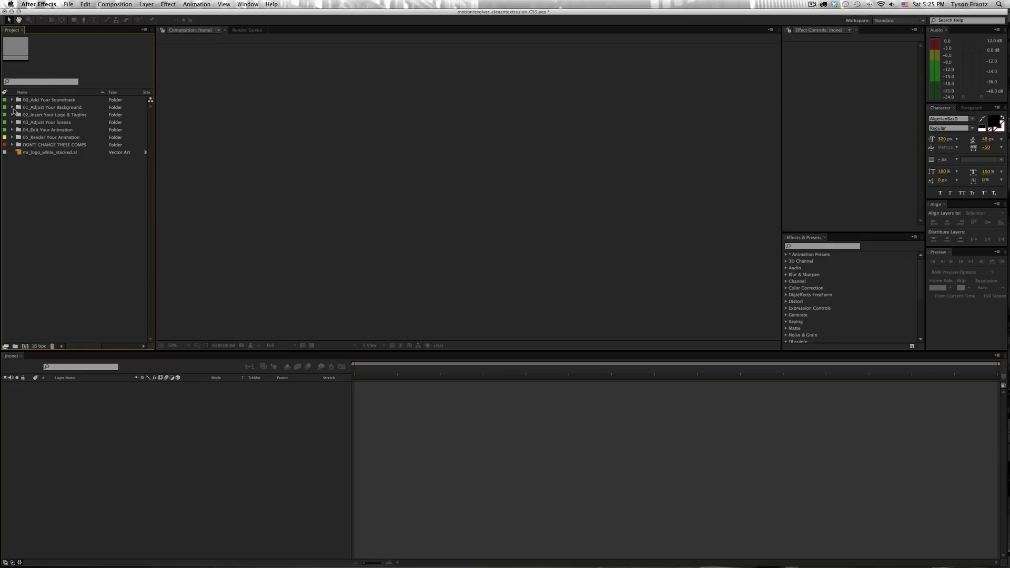
Step: Expand the 02_Insert Your Logo & Tagline folder and select the 2_your_logo composition
click(38, 108)
click(34, 115)
click(34, 122)
click(38, 107)
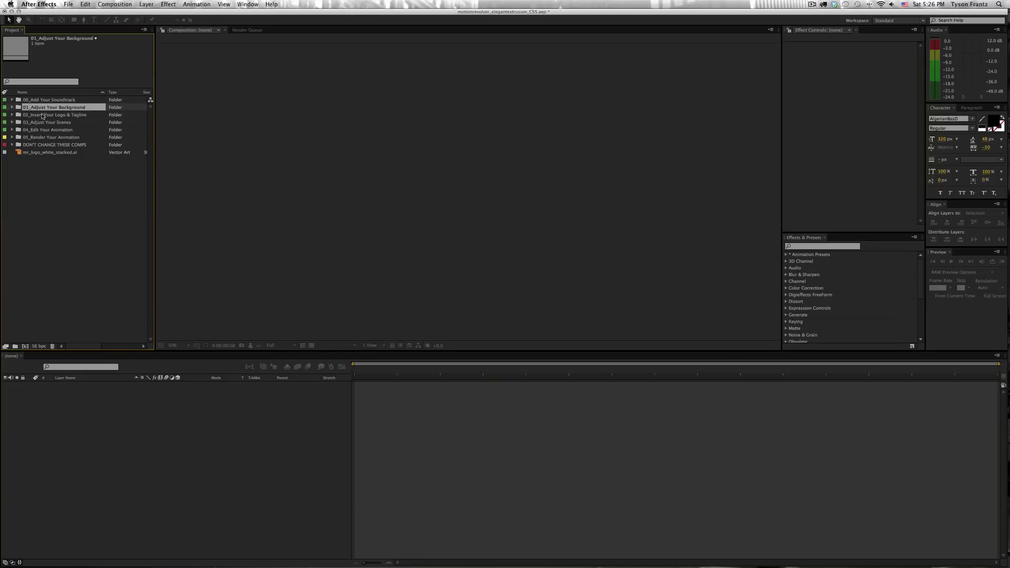
click(43, 115)
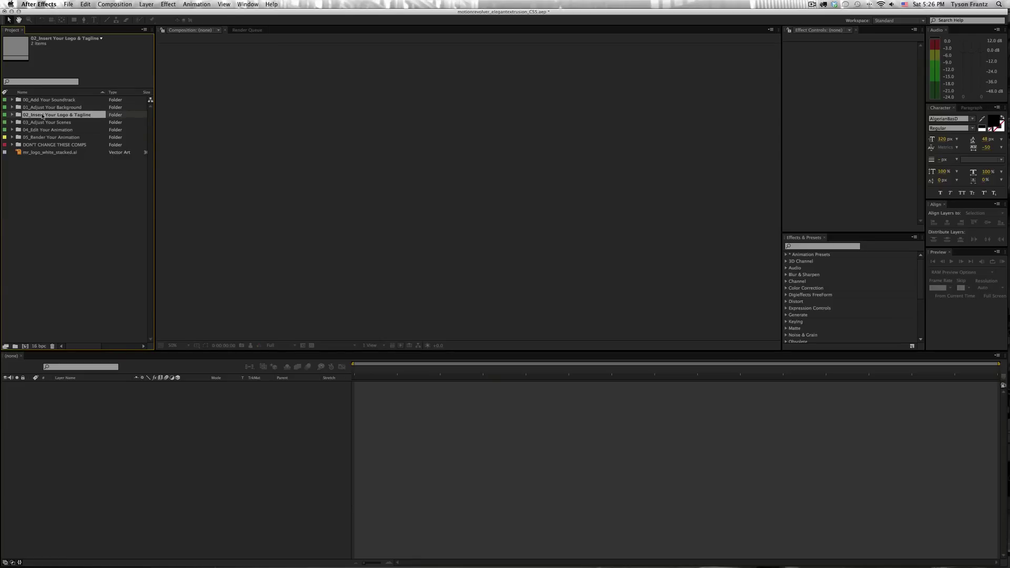
click(13, 114)
click(51, 124)
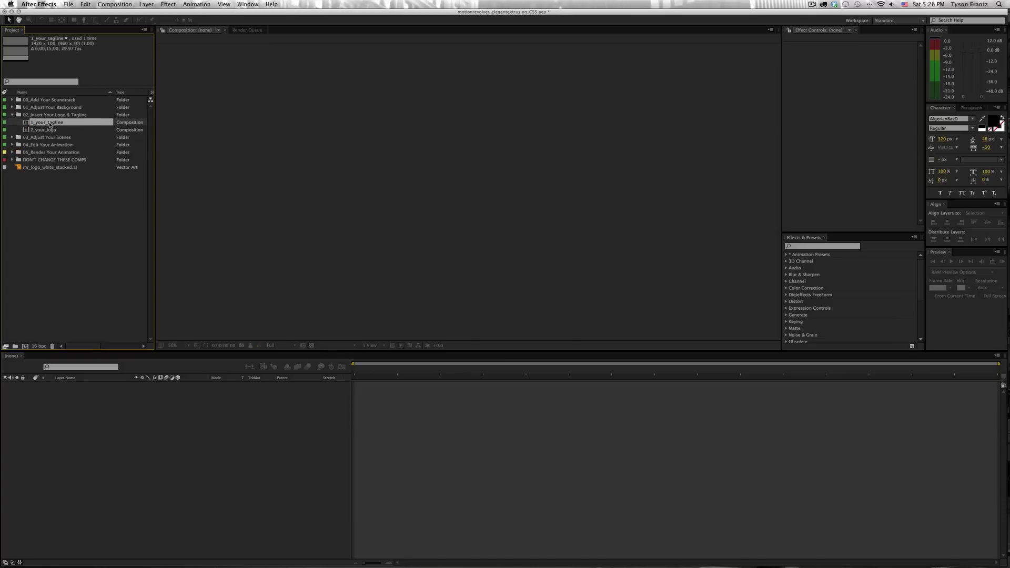
click(44, 117)
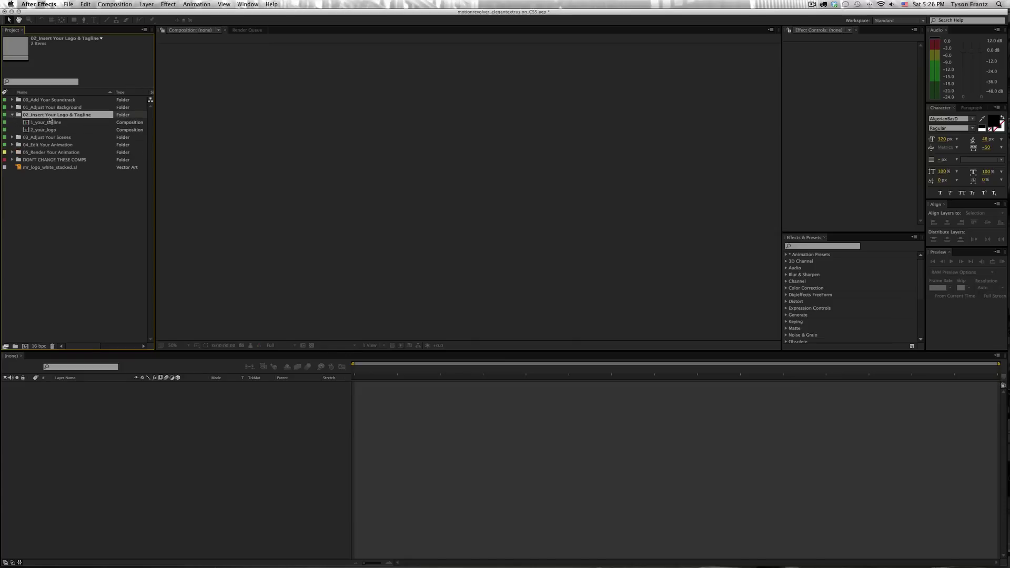
click(46, 124)
click(41, 132)
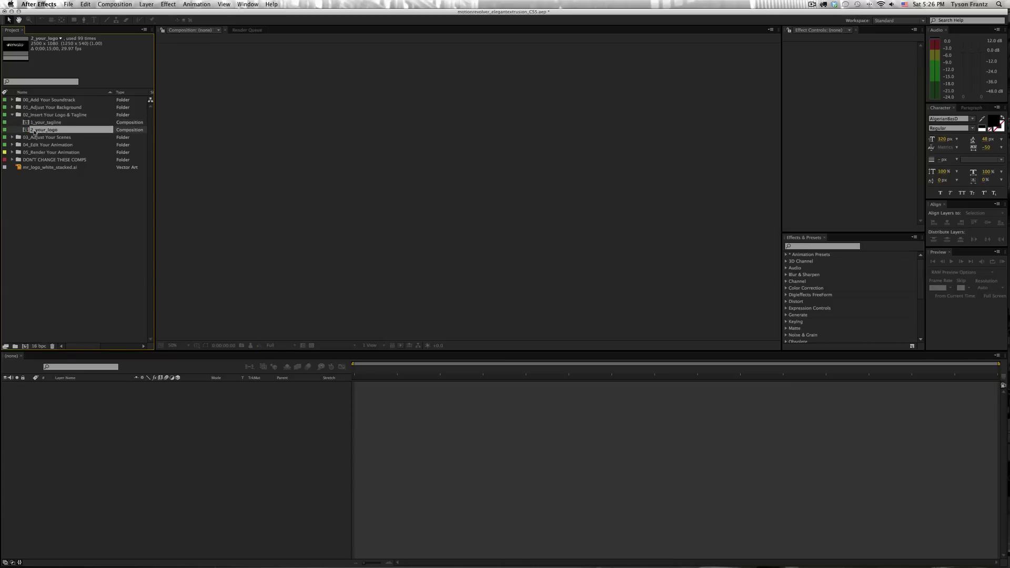
Step: Open 2_your_logo, delete both envato_black.ai layers, and drag in mr_logo_white_stacked.ai
double_click(41, 132)
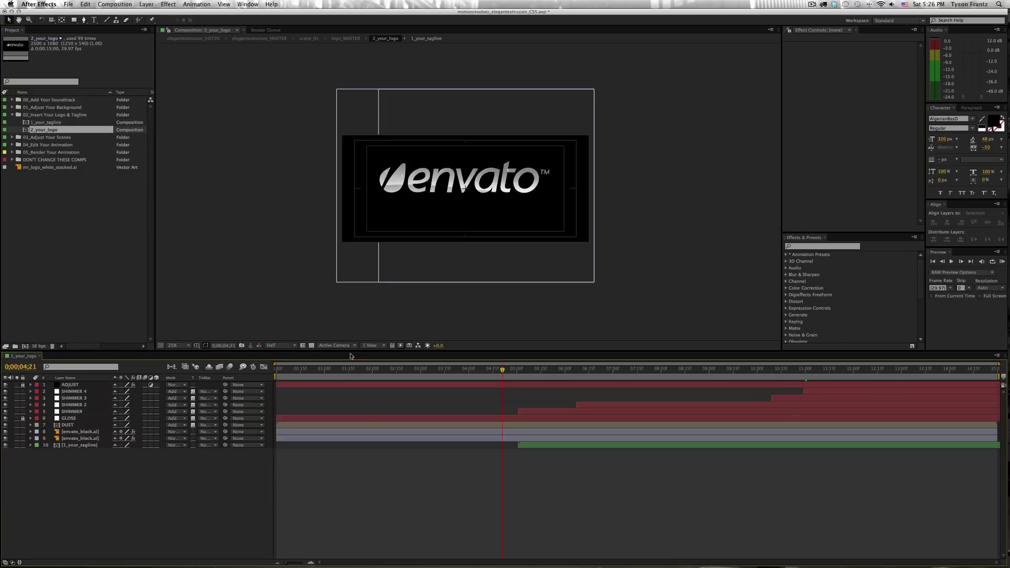
click(61, 168)
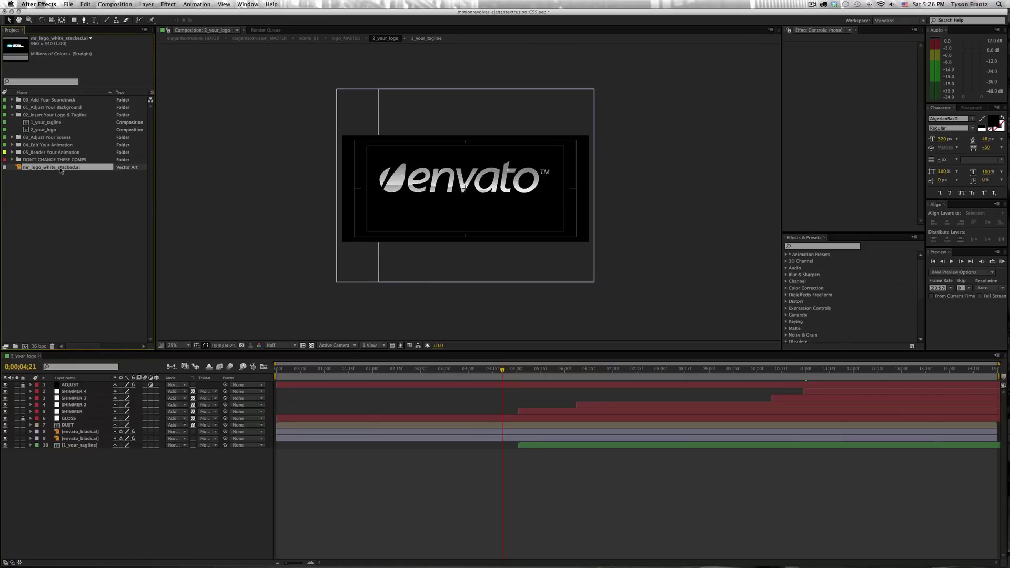
click(92, 434)
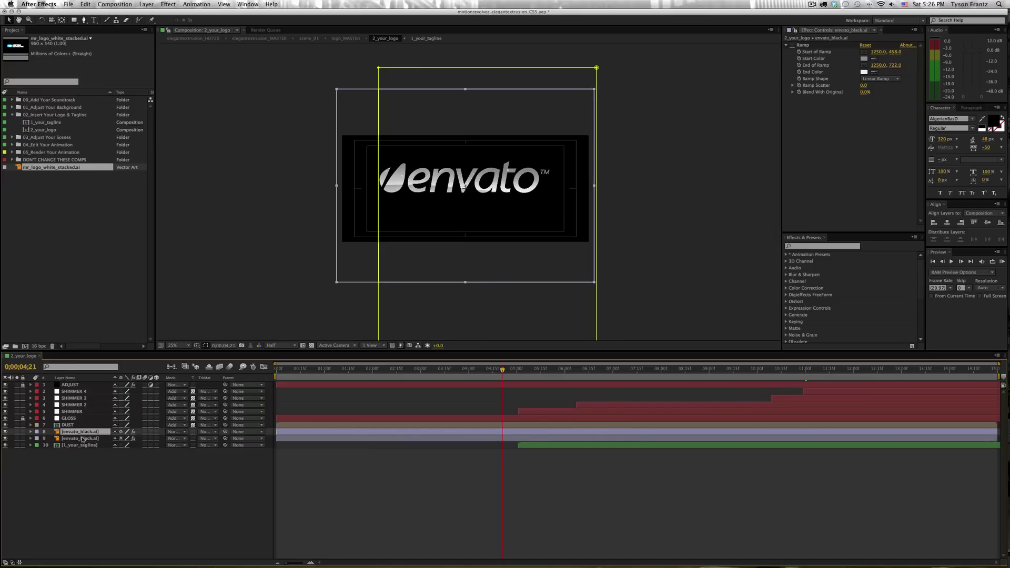
shift+click(83, 439)
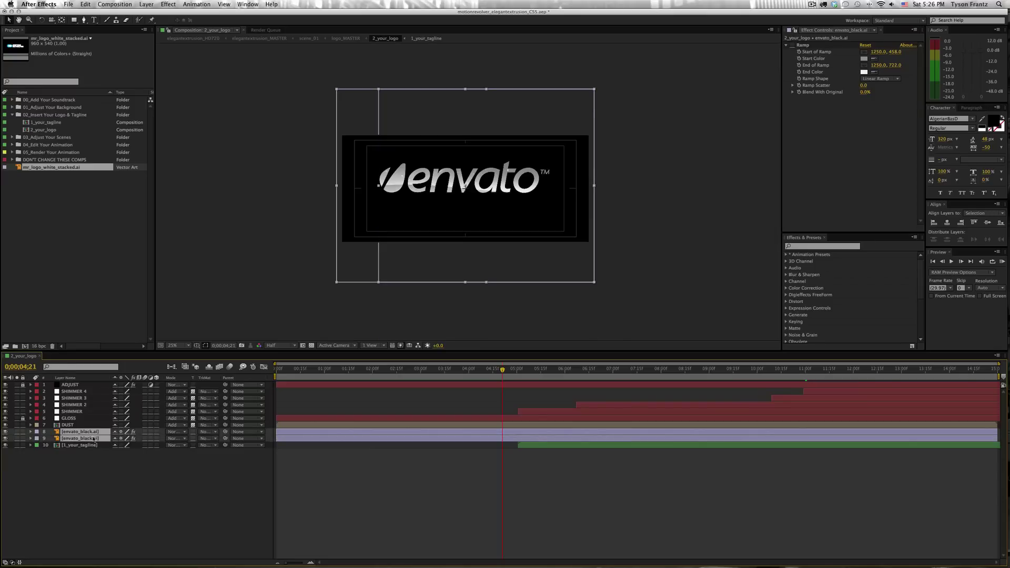
key(Delete)
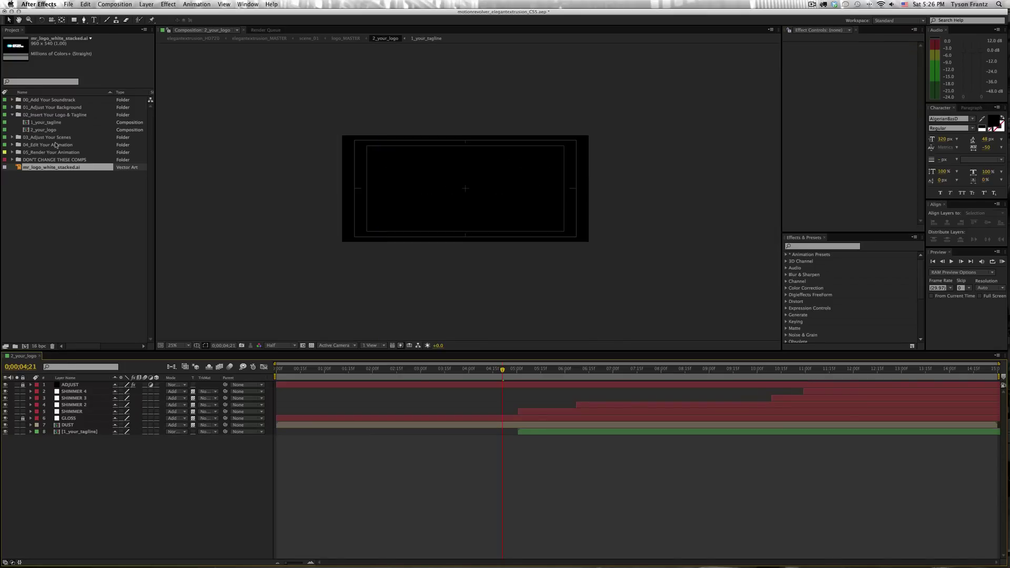
drag(54, 168, 77, 431)
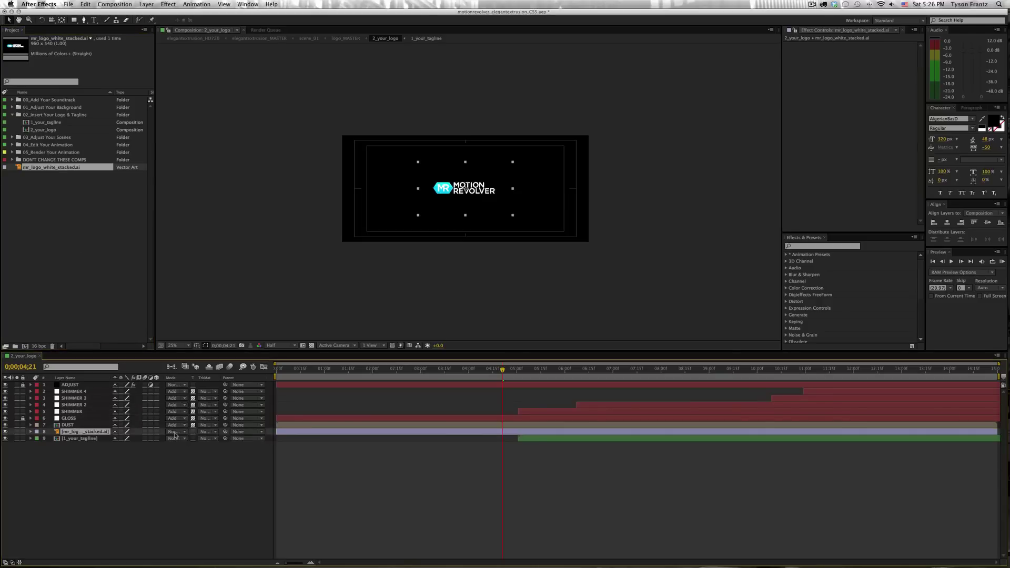
Step: Turn on Continuously Rasterize for the logo layer and set its Scale to 280%
click(121, 432)
key(s)
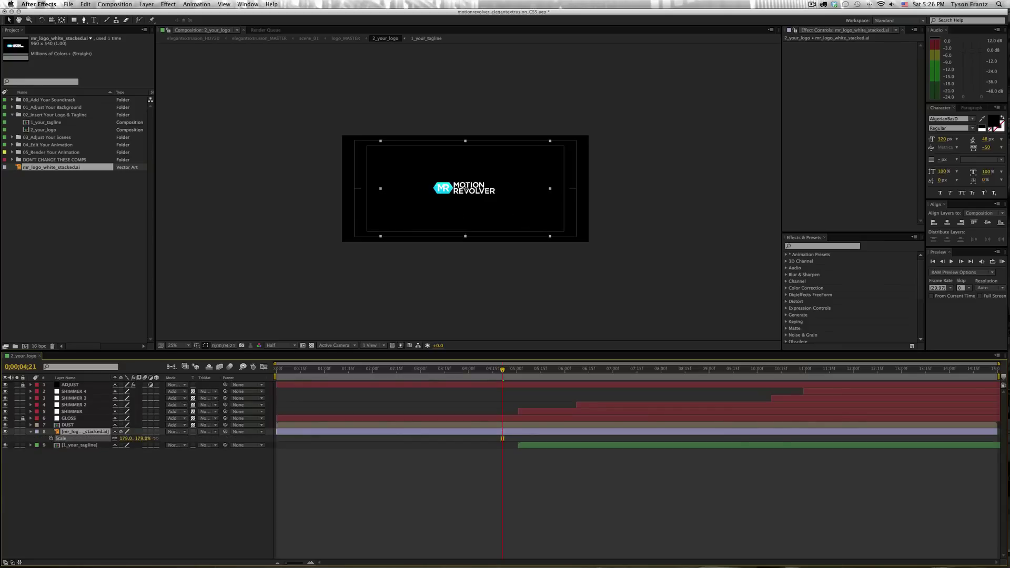
drag(122, 442, 133, 441)
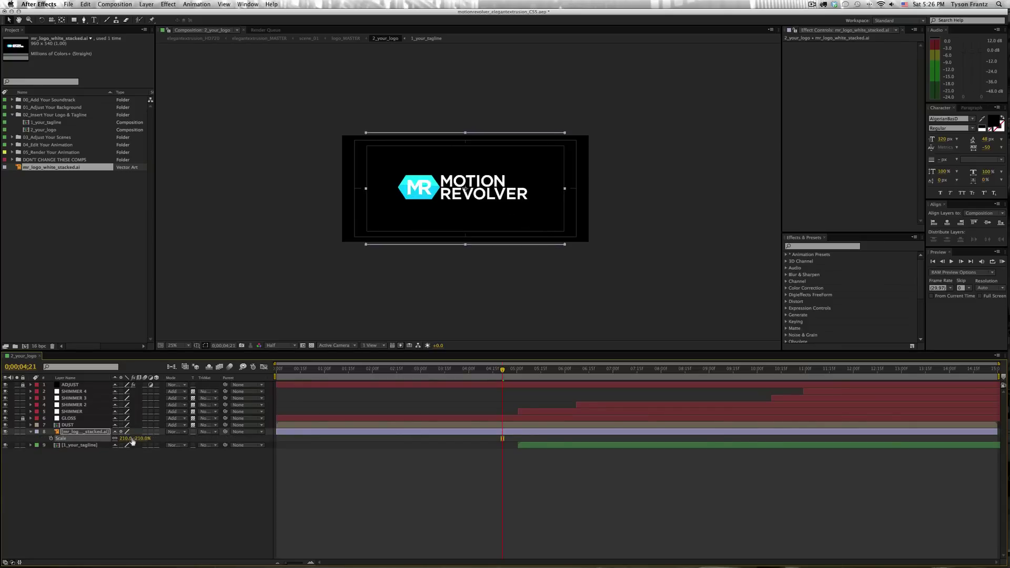
click(129, 438)
text(225)
key(Return)
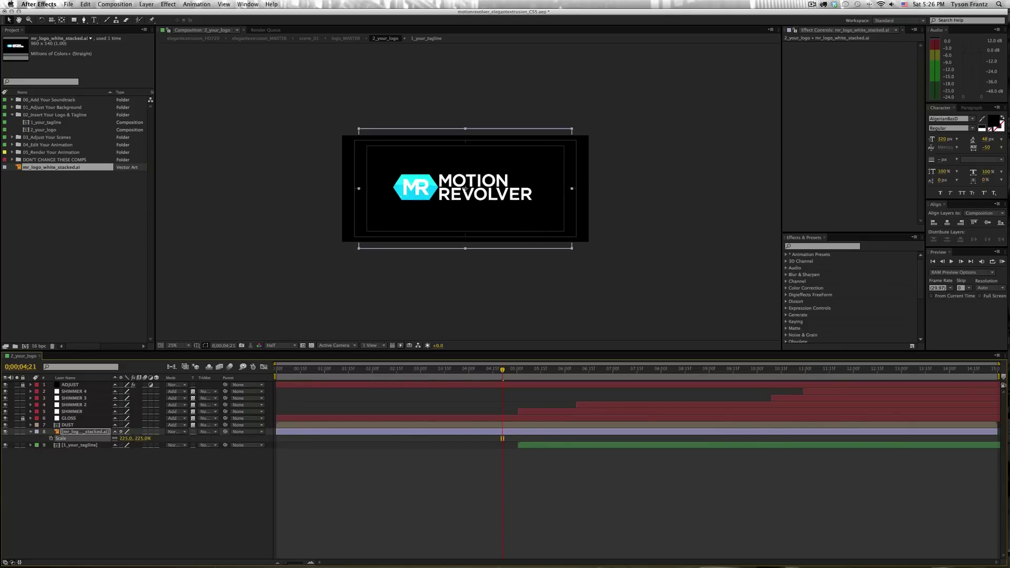
text(300)
key(Return)
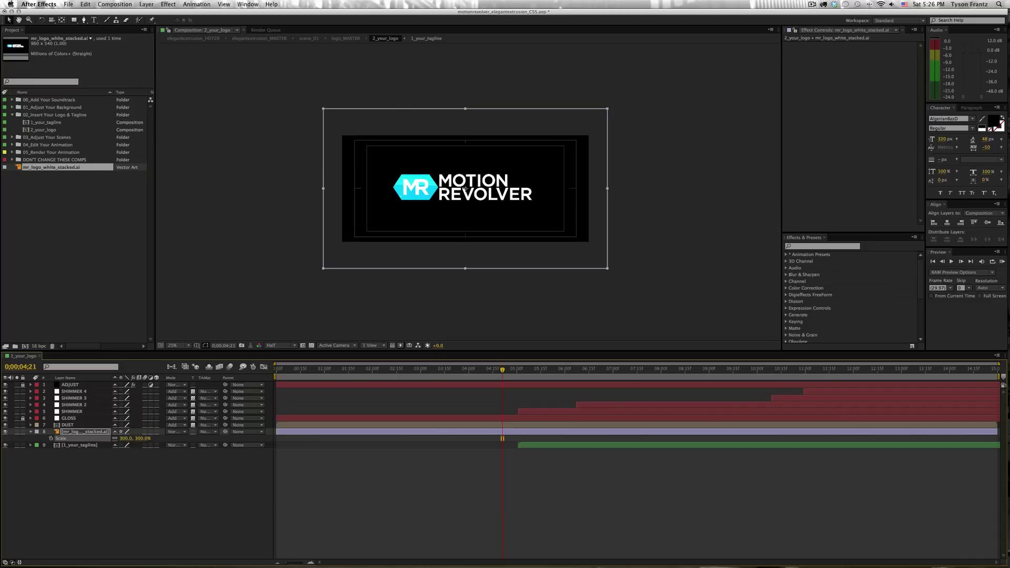
click(128, 438)
text(280)
key(Return)
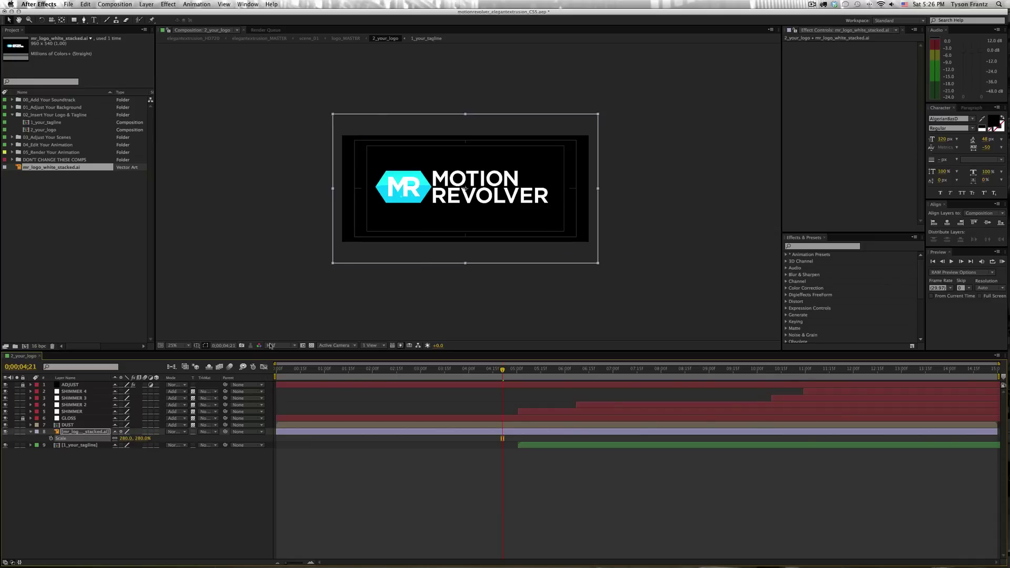
click(475, 551)
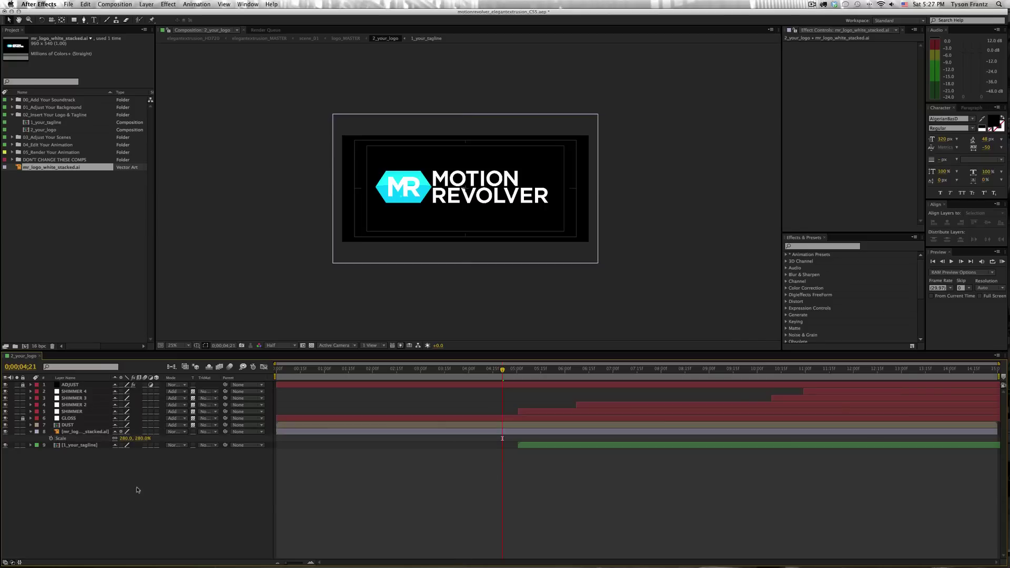
Step: Collapse the logo layer's properties and dismiss the File > Import menu without importing
click(31, 431)
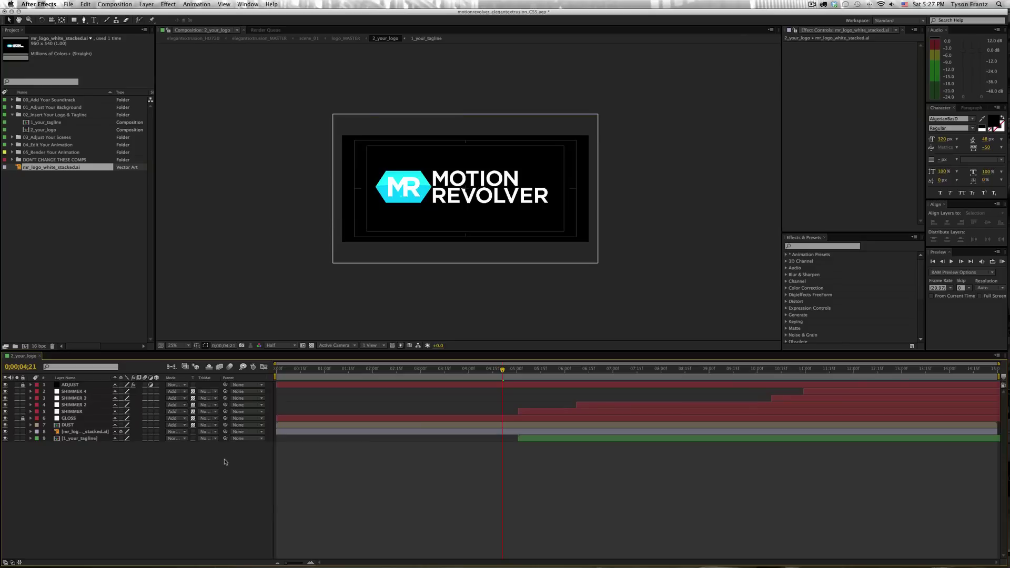
click(117, 325)
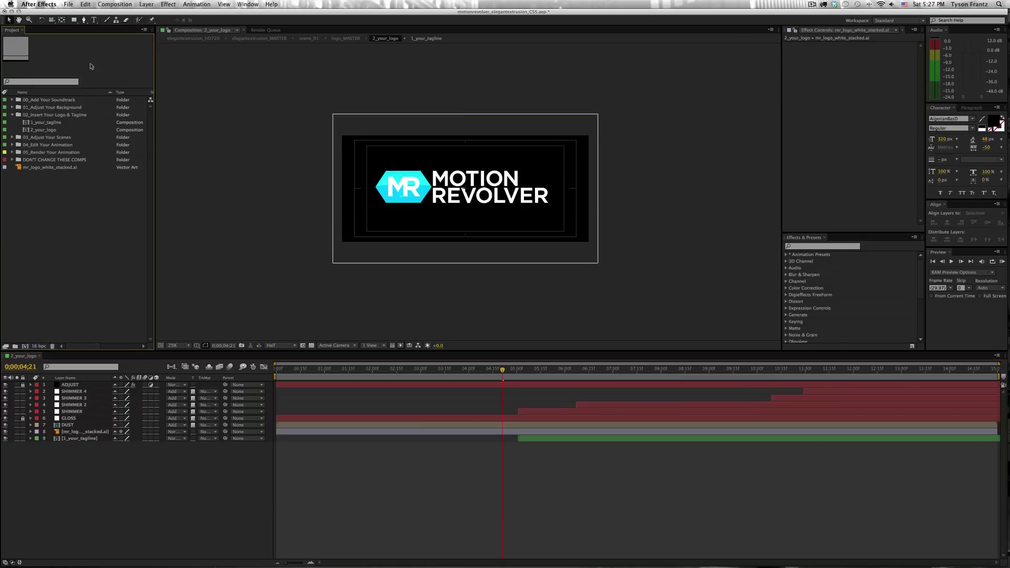
click(68, 7)
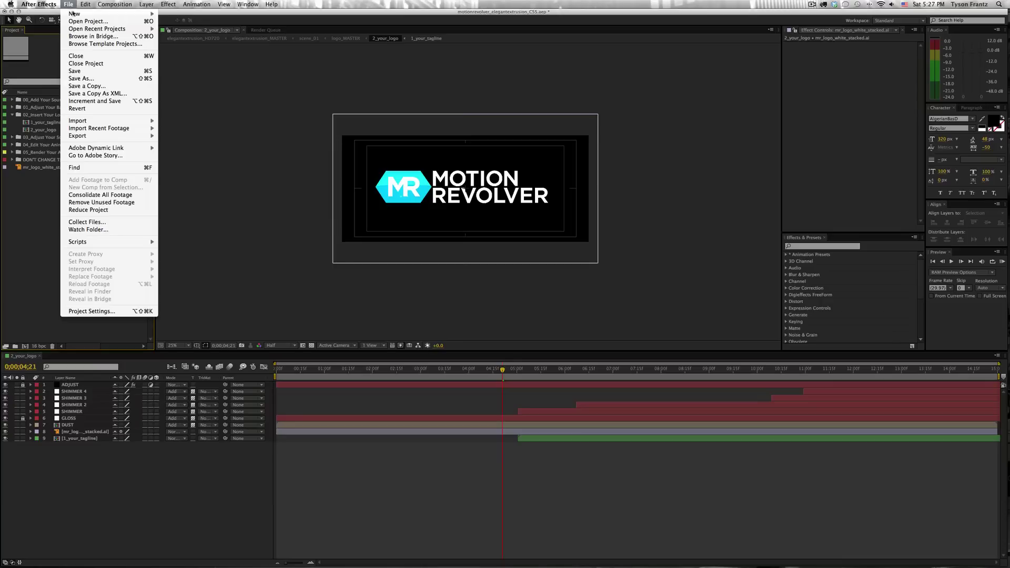
mouse_move(105, 121)
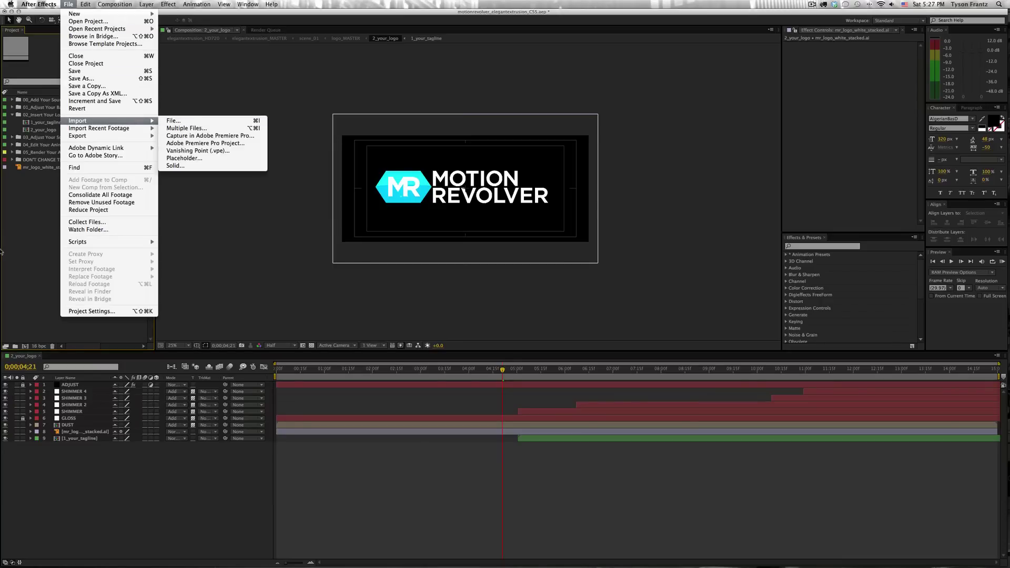
click(29, 219)
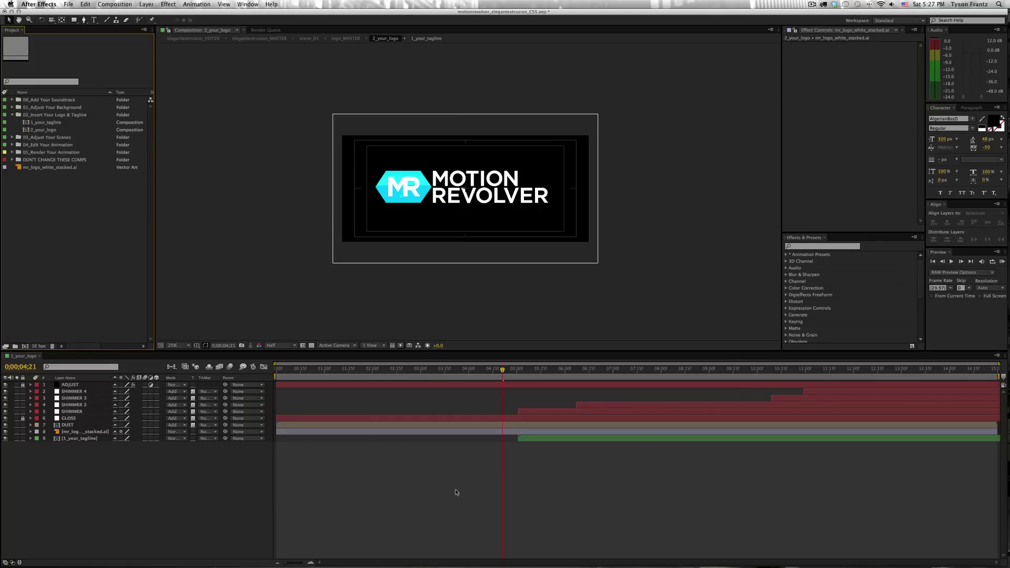
Step: Close the 2_your_logo composition with Cmd+W
click(384, 490)
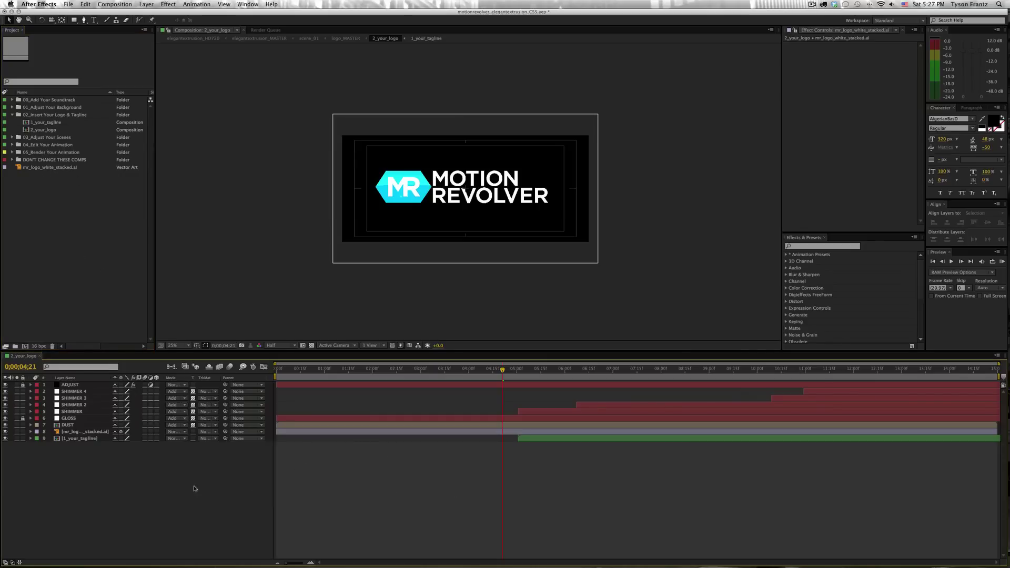
key(super+w)
click(56, 204)
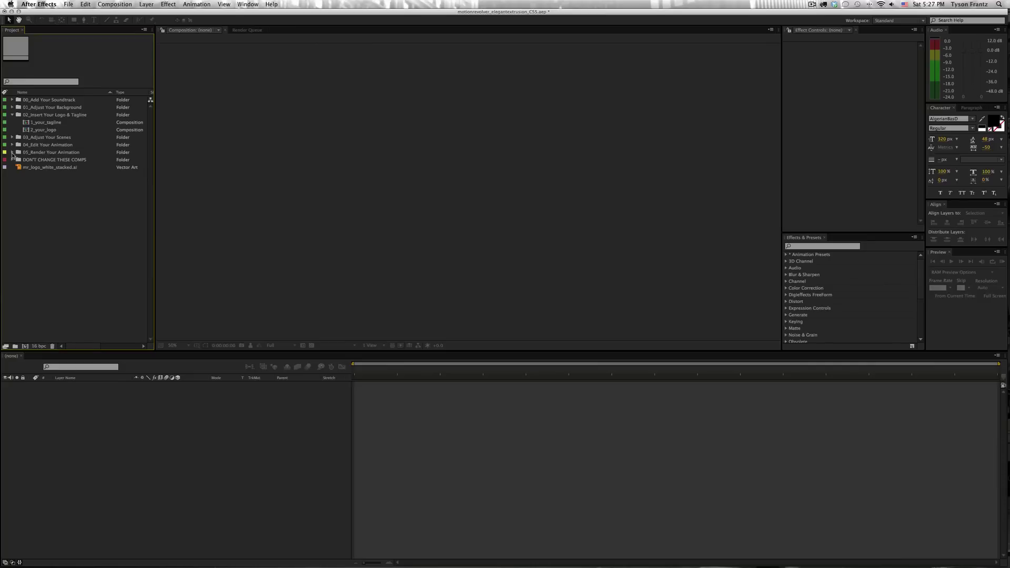
Step: Open elegantextrusion_HD720 from 05_Render Your Animation, jump to 0;00;11;29, and set Quarter resolution
click(12, 152)
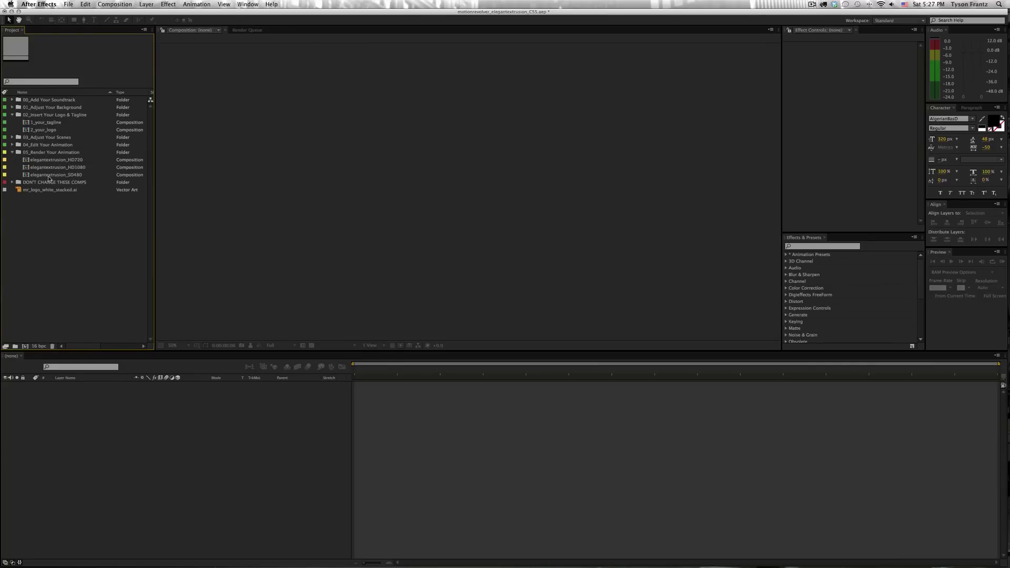
double_click(53, 160)
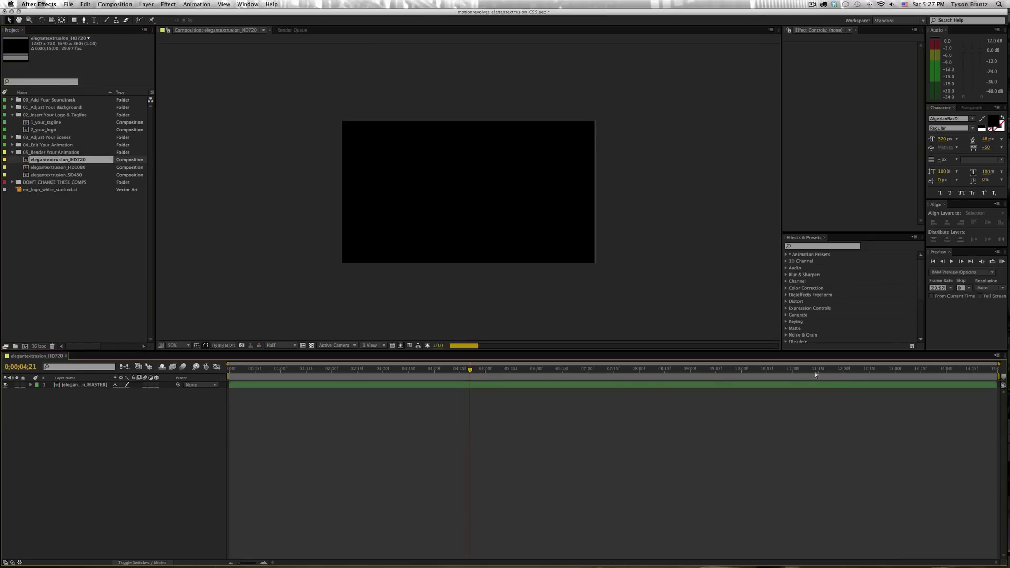
click(842, 371)
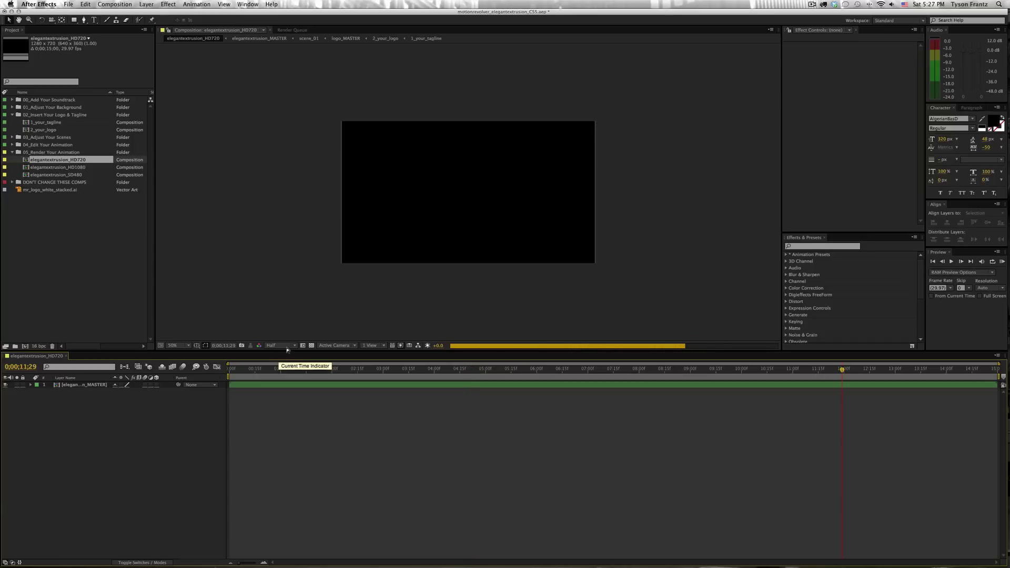
click(287, 348)
click(297, 394)
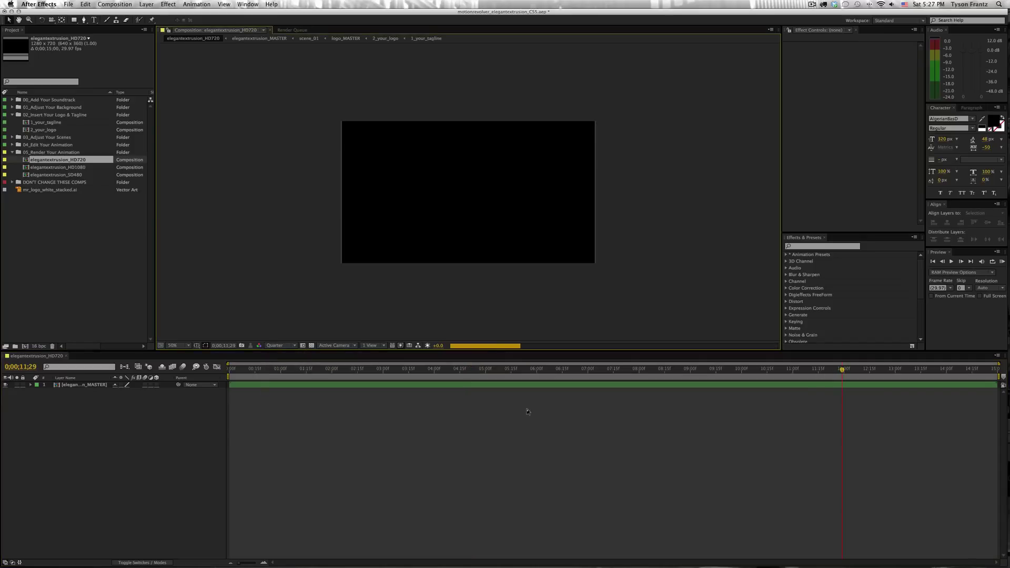